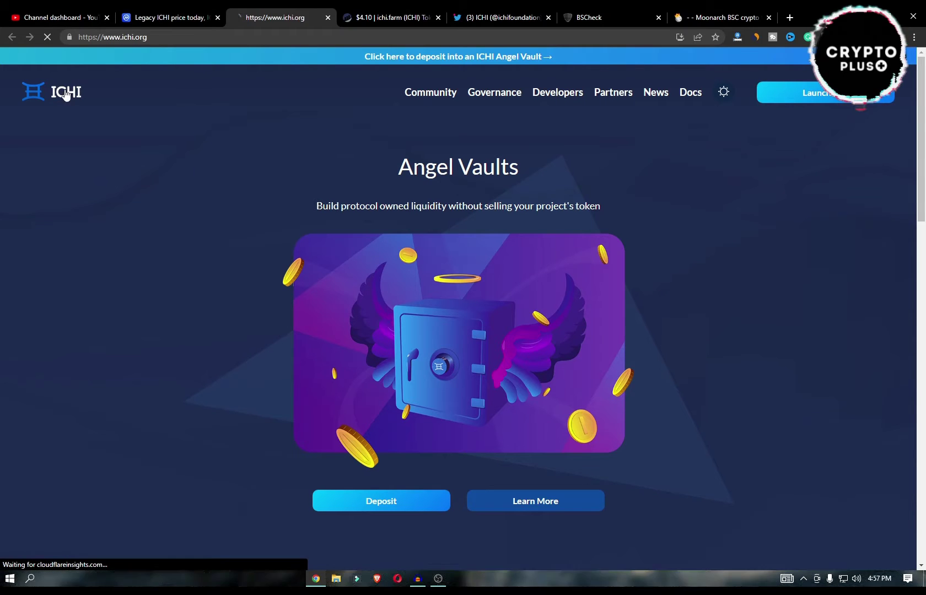
pyautogui.scroll(-1, 504, 215)
pyautogui.scroll(-4, 502, 252)
pyautogui.scroll(3, 392, 284)
pyautogui.scroll(2, 471, 219)
pyautogui.scroll(-2, 472, 218)
pyautogui.scroll(-2, 477, 230)
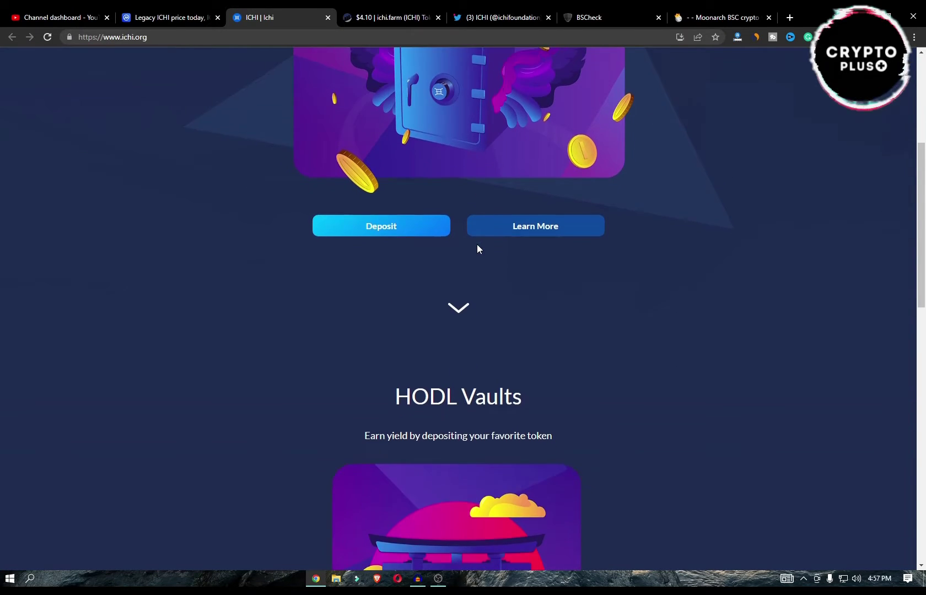
pyautogui.scroll(4, 476, 248)
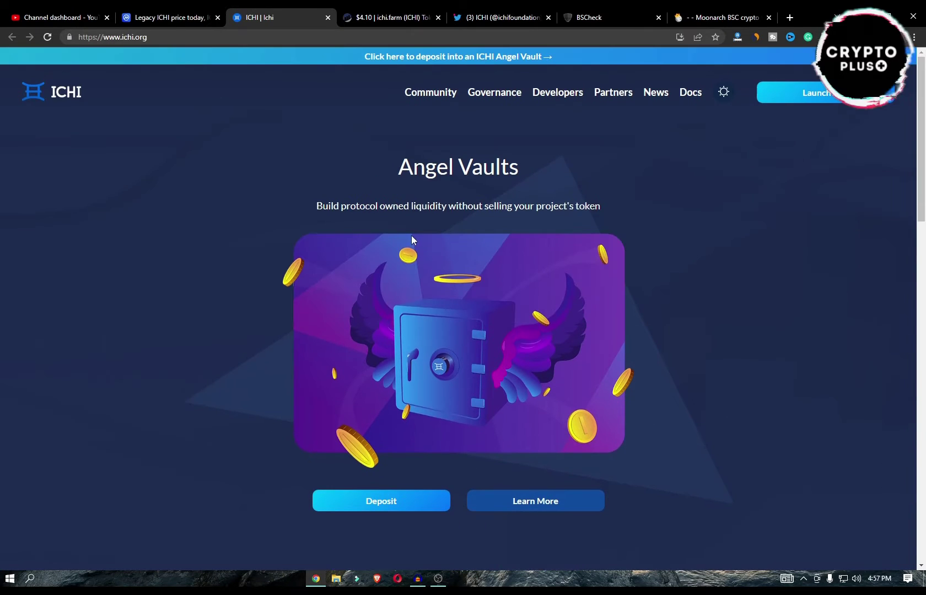
# Step: Reload the ICHI home page from its logo
pyautogui.click(51, 93)
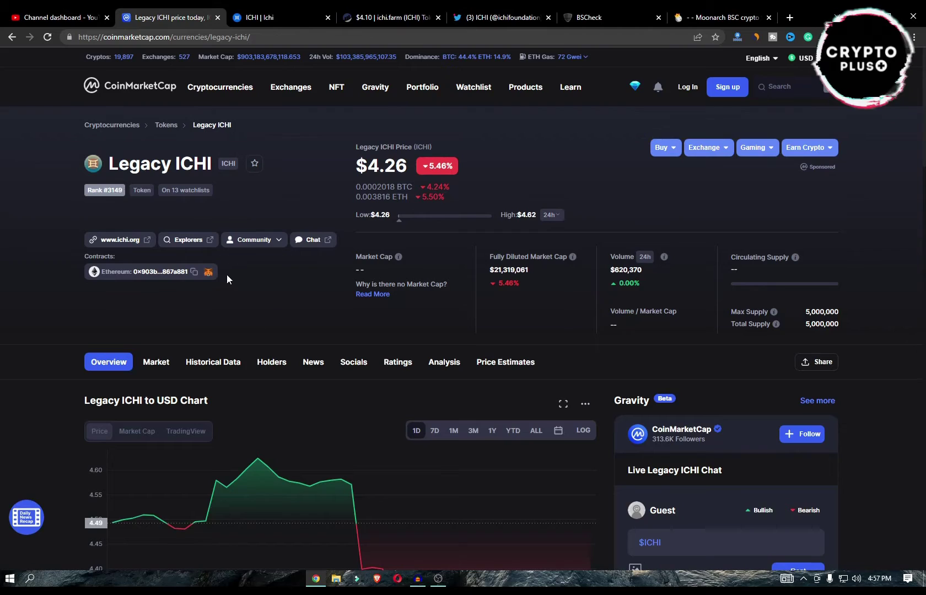
pyautogui.moveTo(208, 273); pyautogui.dragTo(73, 274)
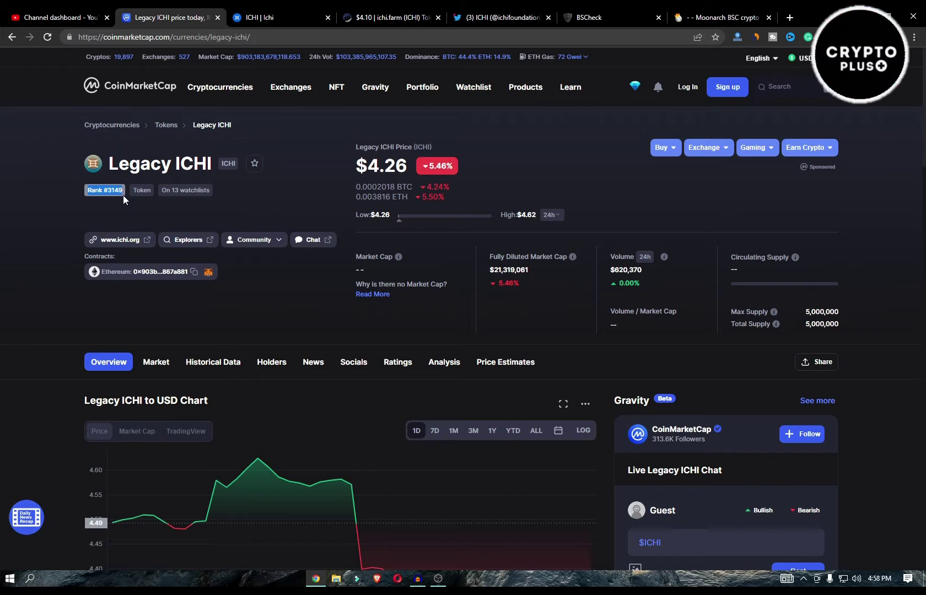
pyautogui.click(144, 203)
pyautogui.doubleClick(175, 191)
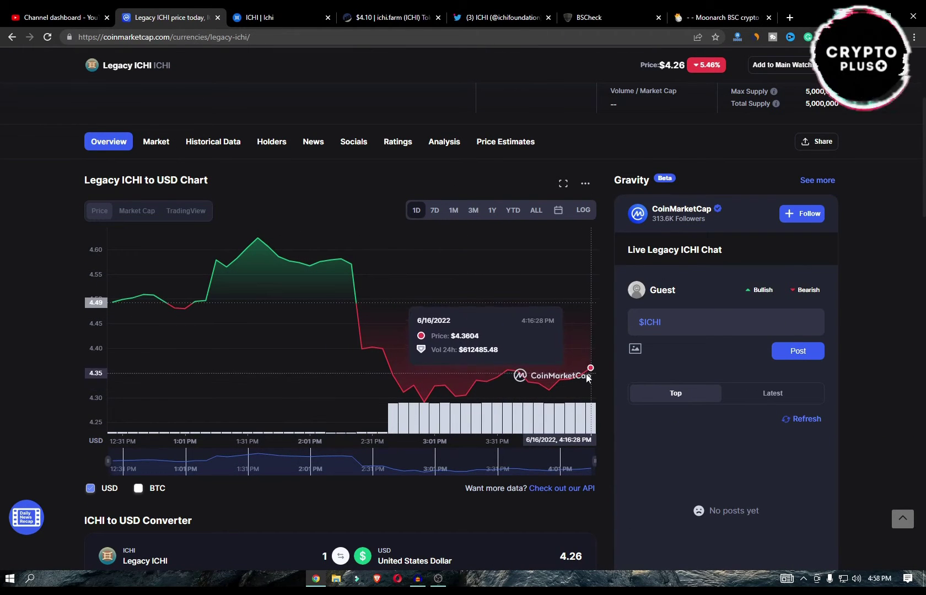
pyautogui.scroll(1, 604, 290)
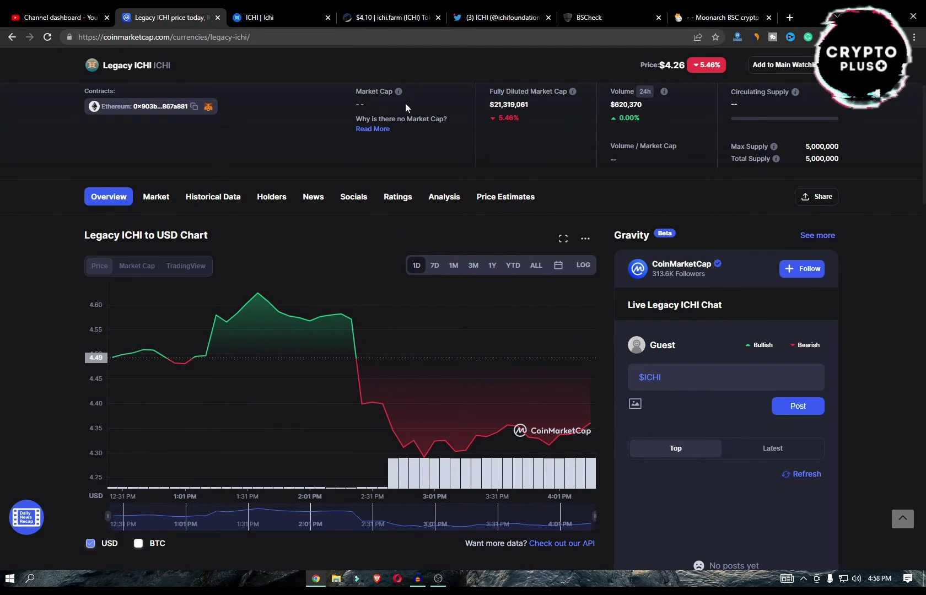
pyautogui.moveTo(397, 91)
pyautogui.tripleClick(404, 133)
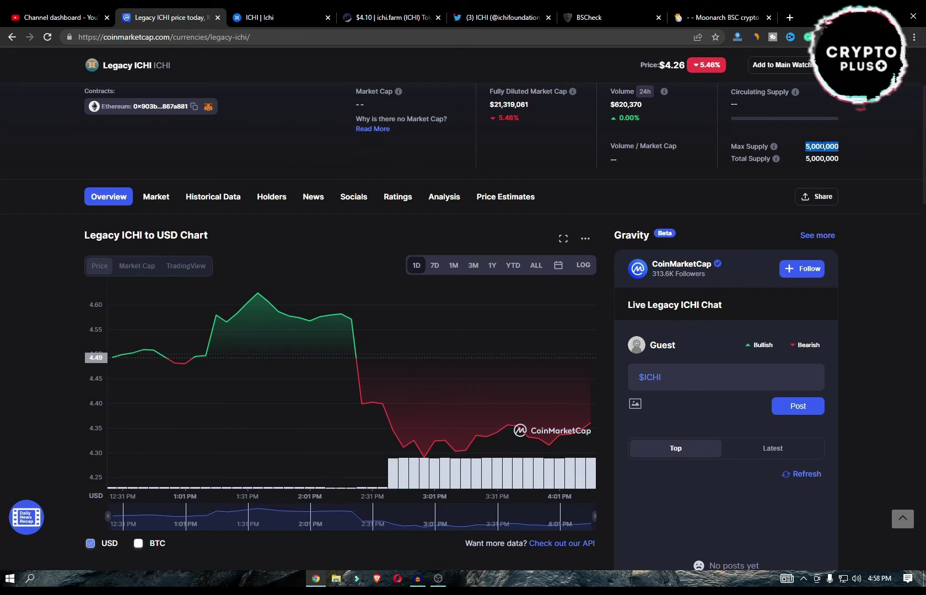
pyautogui.click(774, 179)
pyautogui.scroll(-7, 789, 268)
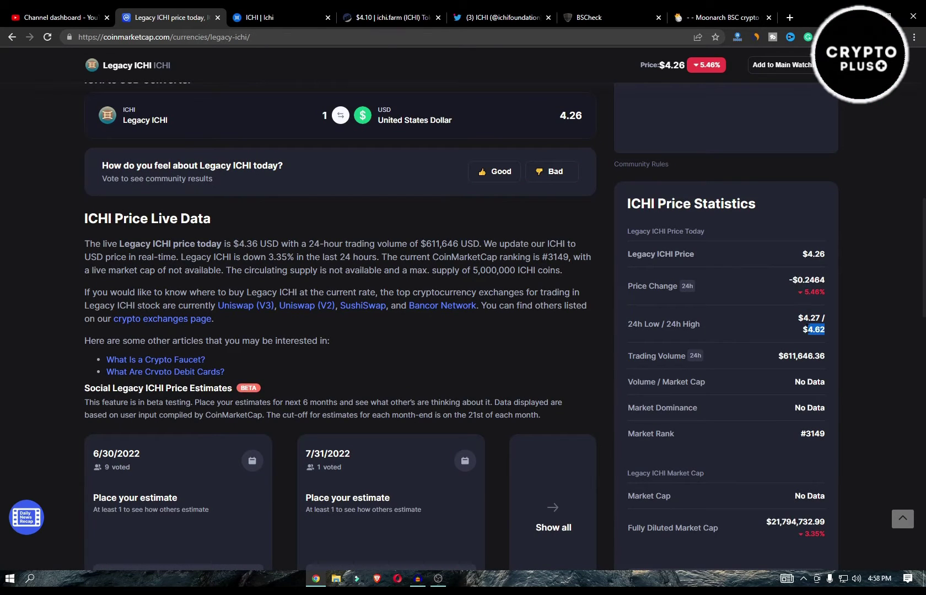
pyautogui.scroll(-3, 859, 328)
pyautogui.scroll(-4, 675, 352)
pyautogui.scroll(-3, 298, 330)
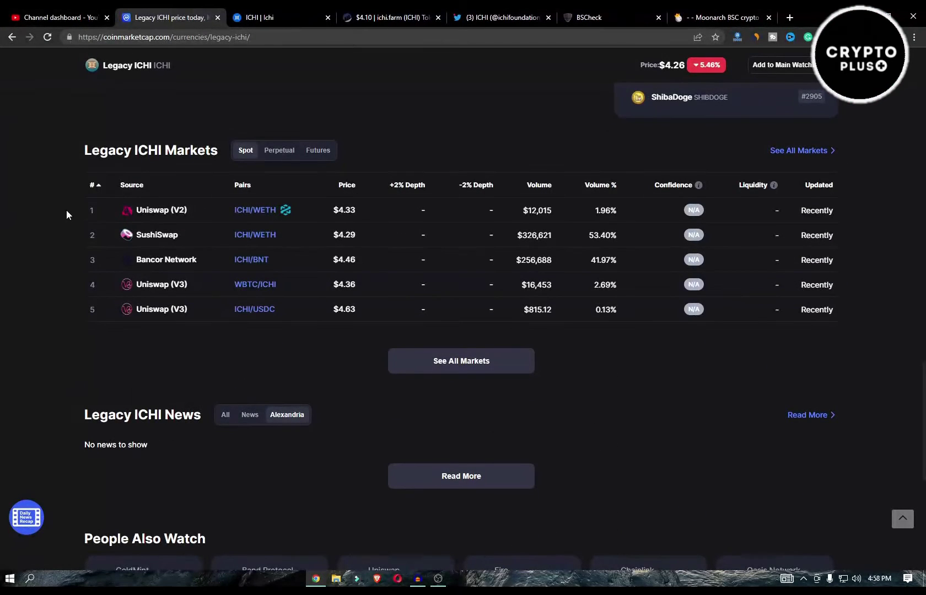
# Step: Review Legacy ICHI's Uniswap (V2), SushiSwap and Bancor markets, then switch to ICHI's Twitter
pyautogui.moveTo(74, 210); pyautogui.dragTo(222, 210)
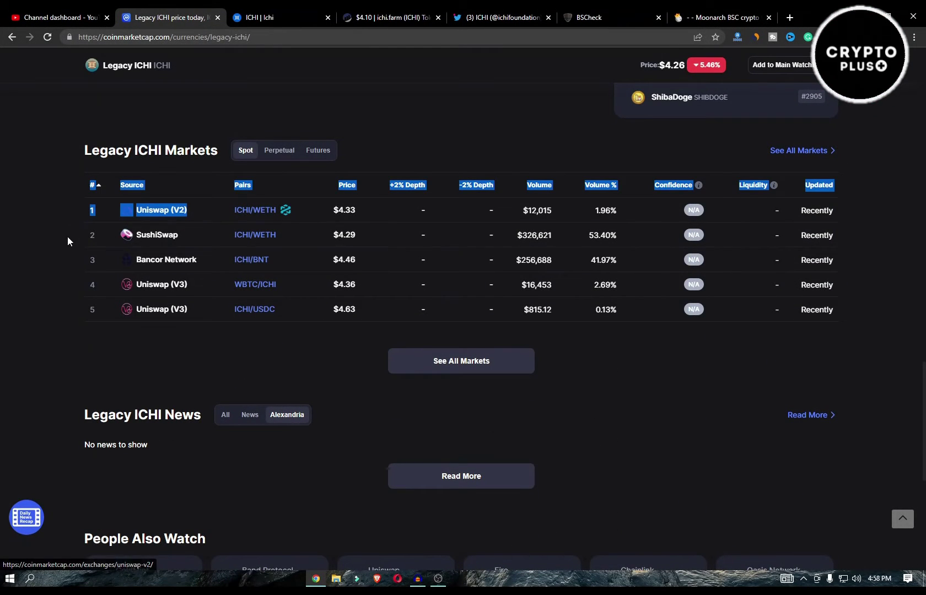
pyautogui.moveTo(68, 240); pyautogui.dragTo(186, 235)
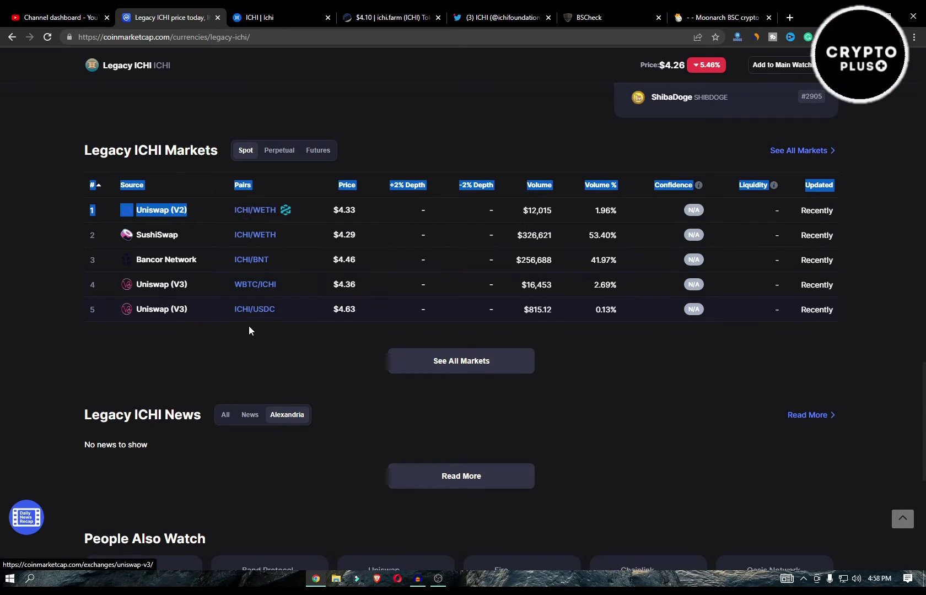
pyautogui.click(515, 14)
pyautogui.scroll(-2, 490, 228)
pyautogui.scroll(-1, 340, 273)
pyautogui.scroll(-2, 340, 272)
pyautogui.scroll(1, 340, 269)
pyautogui.scroll(4, 341, 268)
pyautogui.scroll(-2, 298, 320)
pyautogui.scroll(-3, 299, 320)
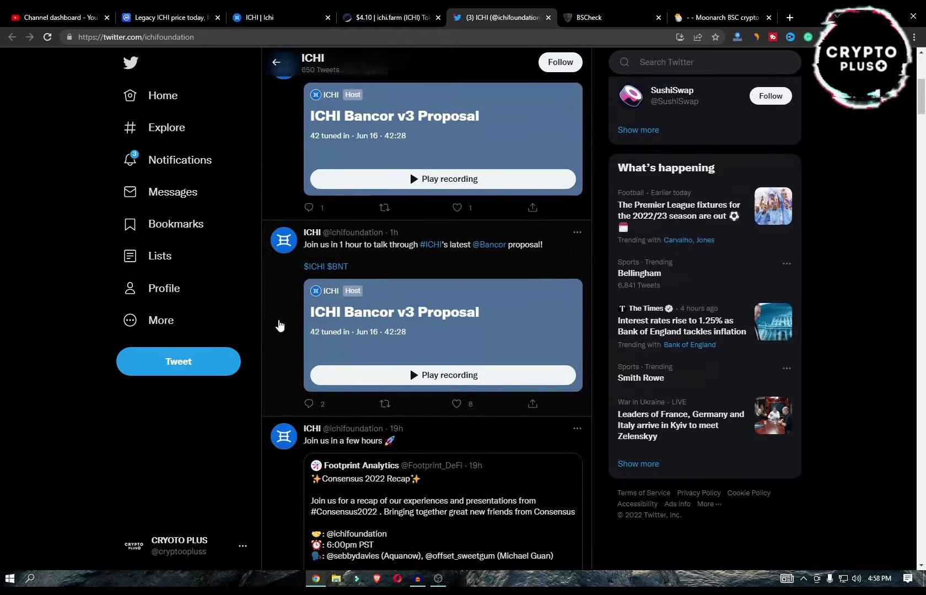
pyautogui.click(280, 327)
pyautogui.scroll(-3, 474, 340)
pyautogui.scroll(-2, 470, 339)
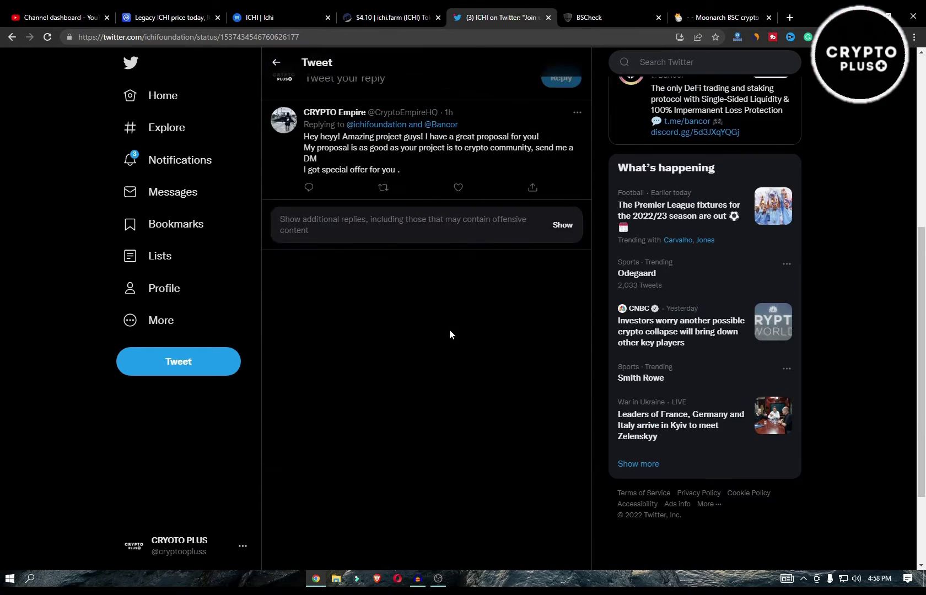
pyautogui.click(274, 60)
pyautogui.scroll(-1, 388, 281)
pyautogui.scroll(-3, 388, 281)
pyautogui.scroll(-2, 389, 281)
# Step: Return to ichi.org, then check Etherscan's ichi.farm token page showing 1,879 holders
pyautogui.hotkey('ctrl', '3')
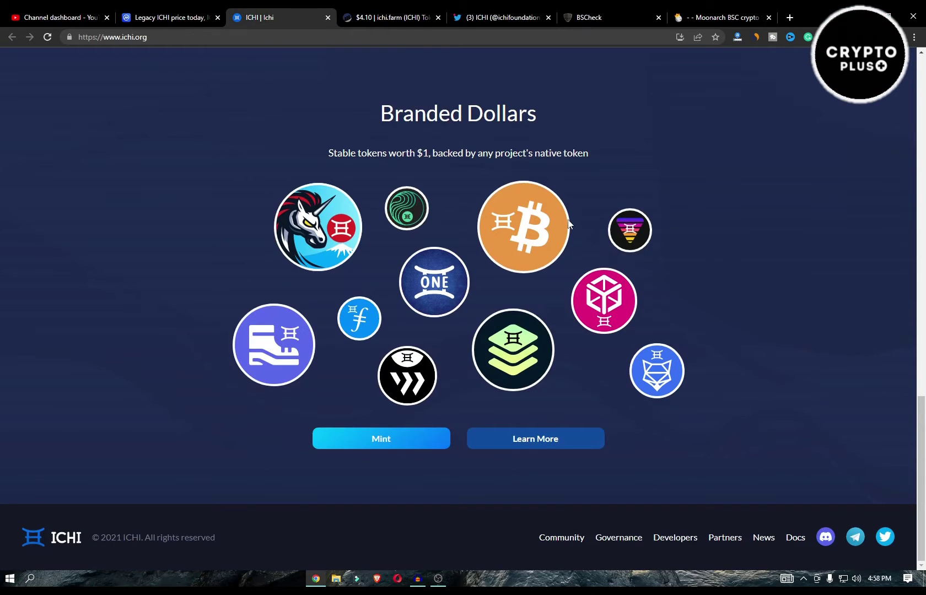
pyautogui.scroll(1, 450, 203)
pyautogui.scroll(3, 450, 203)
pyautogui.scroll(2, 450, 237)
pyautogui.scroll(1, 451, 228)
pyautogui.scroll(-4, 459, 309)
pyautogui.scroll(-3, 463, 319)
pyautogui.scroll(-2, 473, 335)
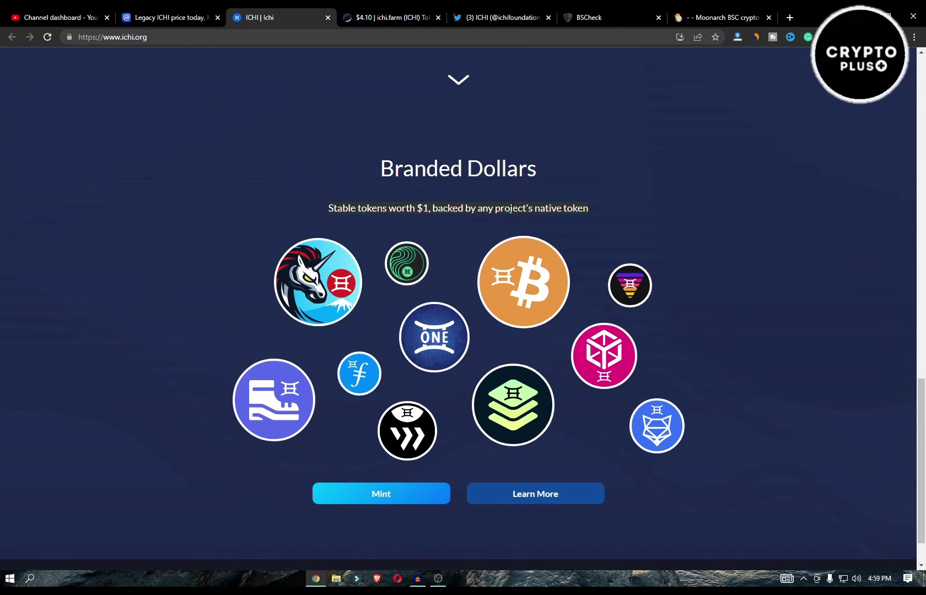
pyautogui.scroll(-1, 480, 240)
pyautogui.scroll(3, 479, 307)
pyautogui.scroll(3, 435, 271)
pyautogui.scroll(3, 462, 233)
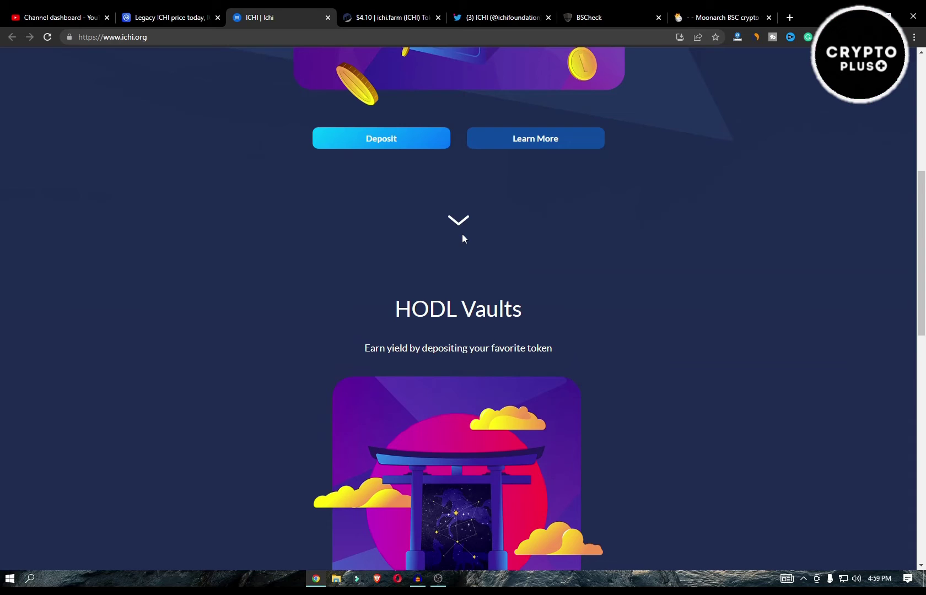
pyautogui.scroll(3, 449, 234)
pyautogui.scroll(1, 454, 233)
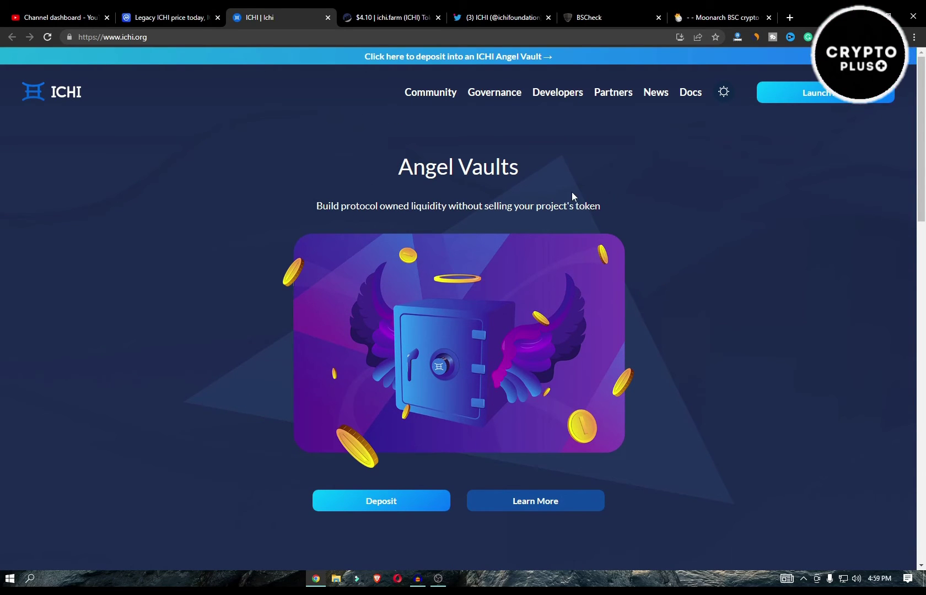
pyautogui.click(383, 16)
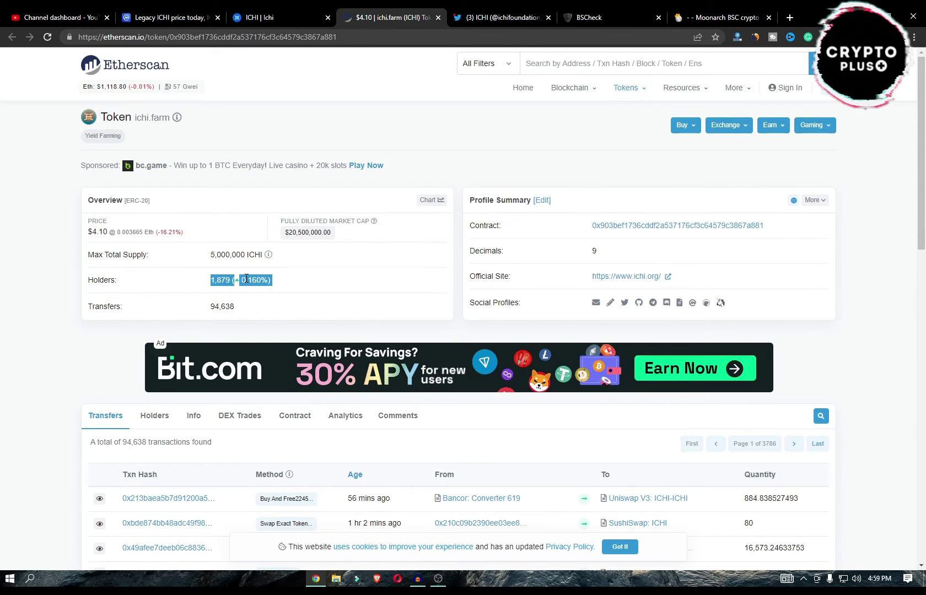
pyautogui.click(312, 283)
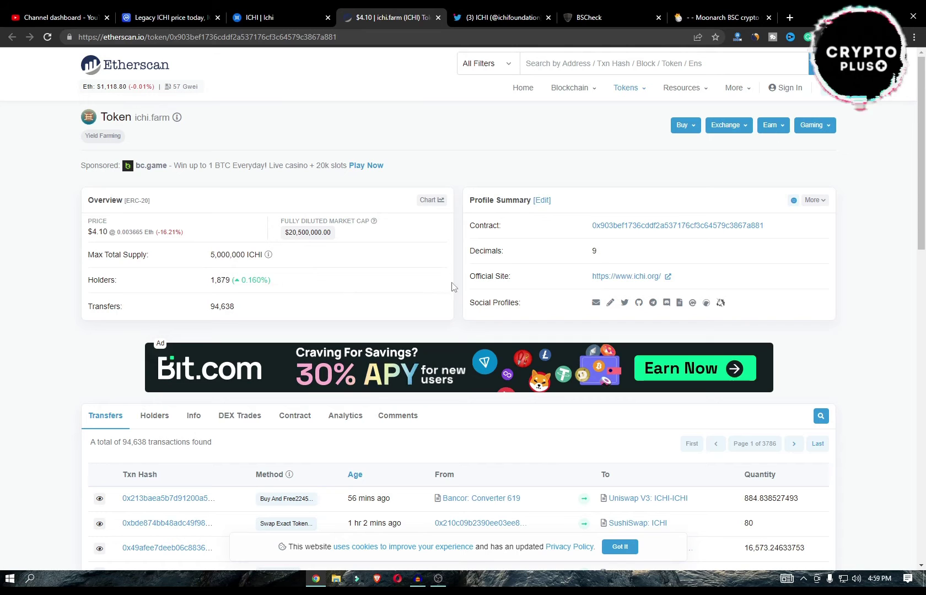
# Step: Read BSCheck's RISKY verdict and its TOKEN OWNER 'Owner not renounced' warning
pyautogui.click(590, 16)
pyautogui.scroll(5, 491, 155)
pyautogui.scroll(5, 477, 165)
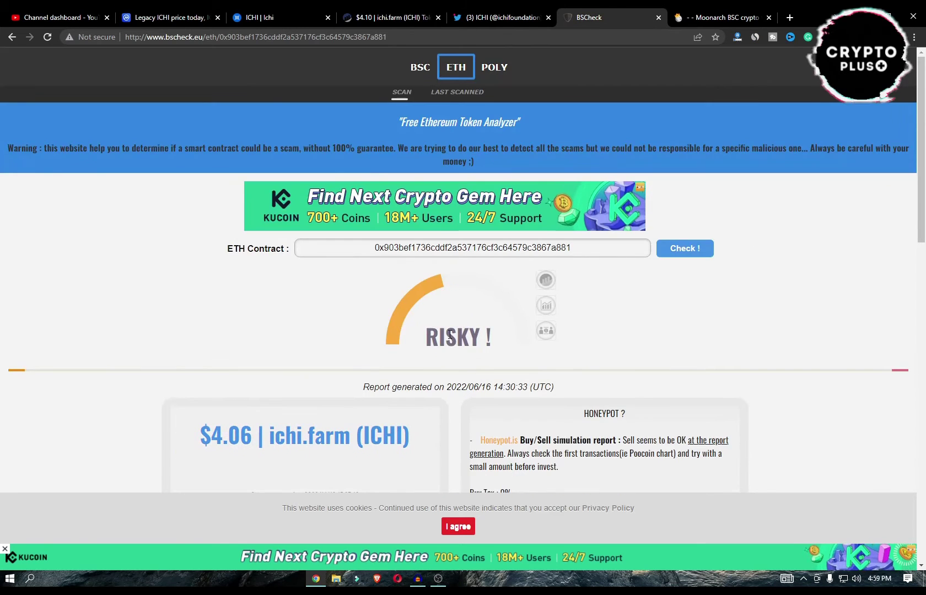
pyautogui.moveTo(424, 337); pyautogui.dragTo(499, 339)
pyautogui.click(607, 328)
pyautogui.scroll(-4, 511, 346)
pyautogui.scroll(-2, 398, 348)
pyautogui.scroll(-3, 384, 339)
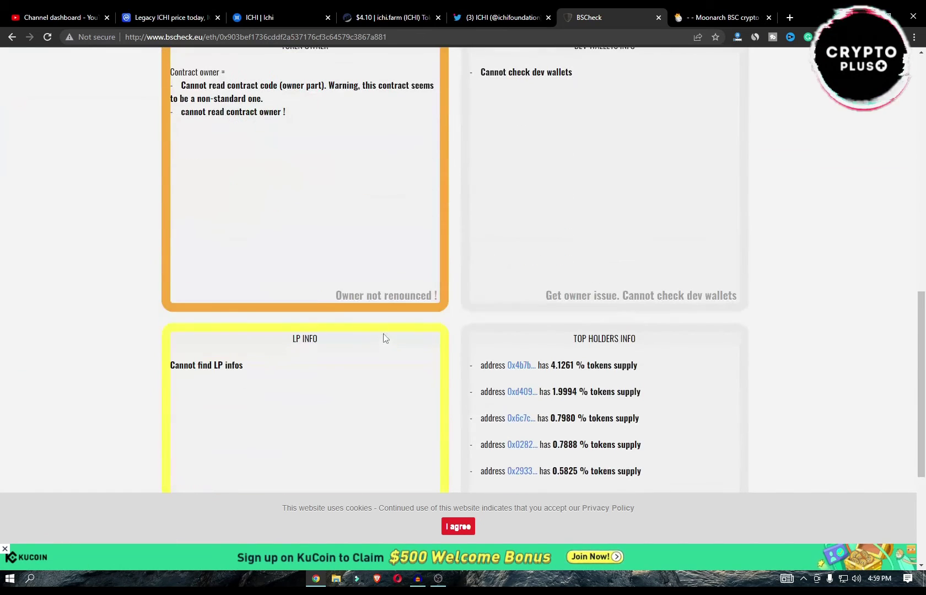
pyautogui.tripleClick(384, 303)
pyautogui.scroll(2, 415, 255)
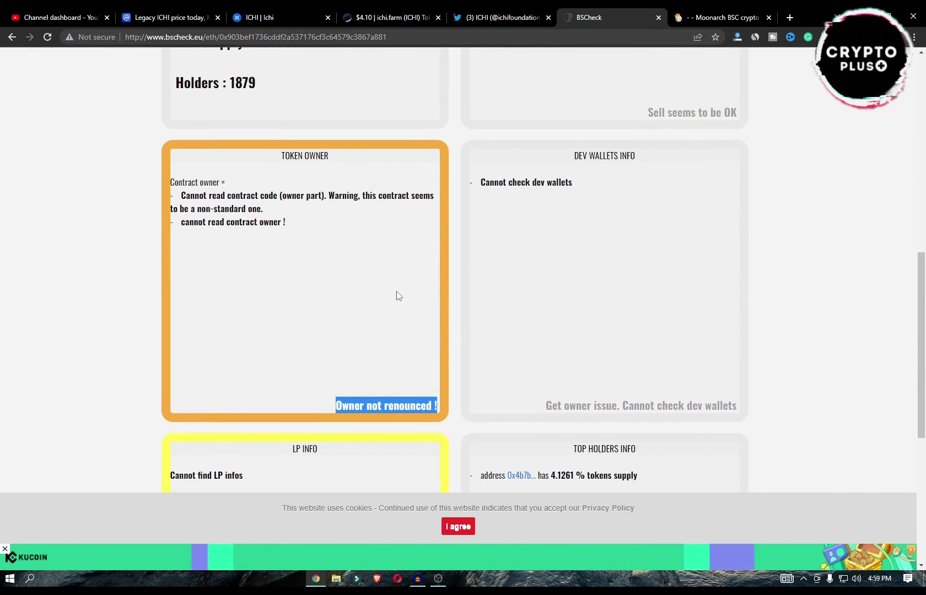
pyautogui.click(292, 171)
pyautogui.tripleClick(305, 154)
pyautogui.click(444, 265)
# Step: Highlight Moonarch's Liquidity heading, 'no locks found' notice and 'Contract not verified on BSCScan' warning
pyautogui.click(716, 17)
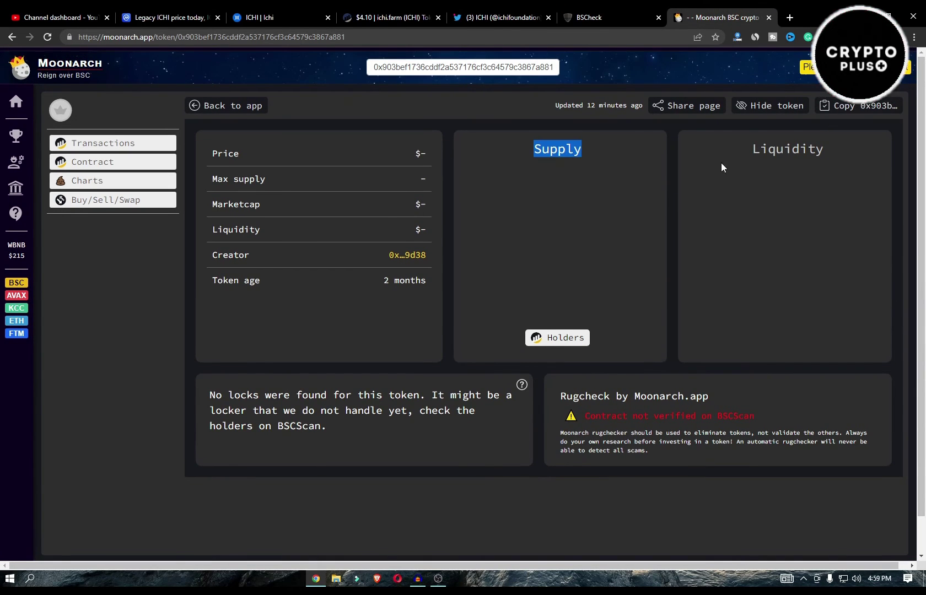
pyautogui.doubleClick(787, 148)
pyautogui.scroll(-2, 312, 341)
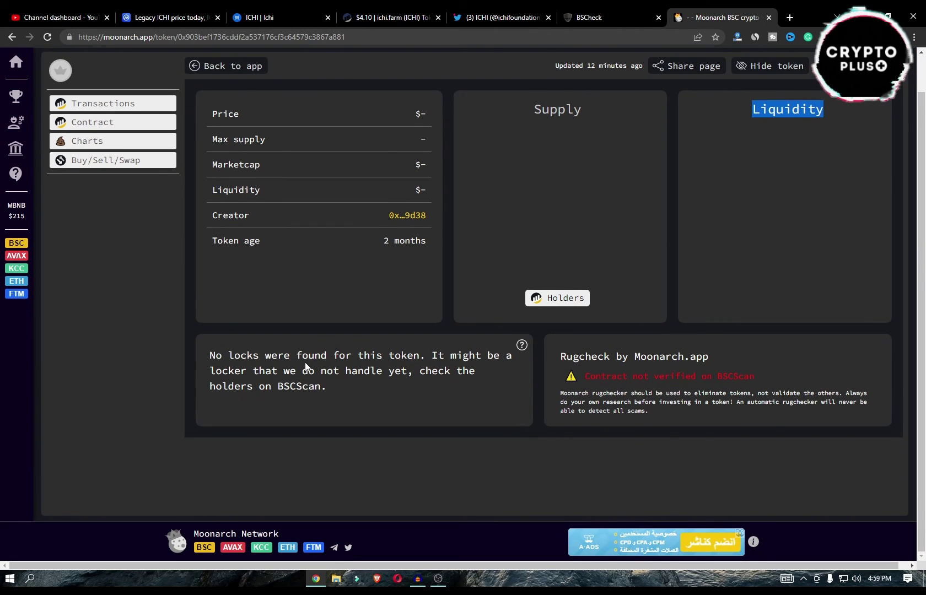
pyautogui.tripleClick(310, 356)
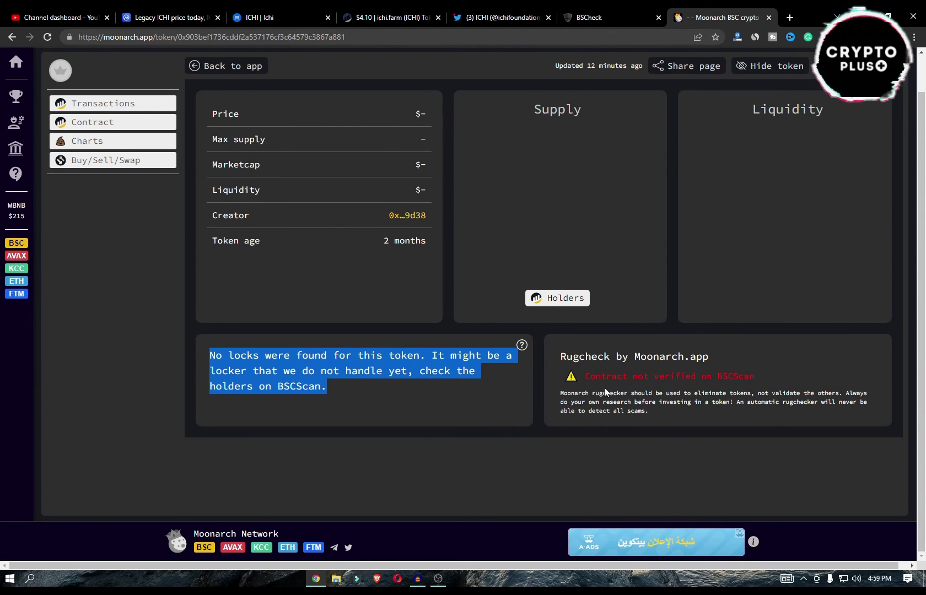
pyautogui.moveTo(585, 377); pyautogui.dragTo(759, 379)
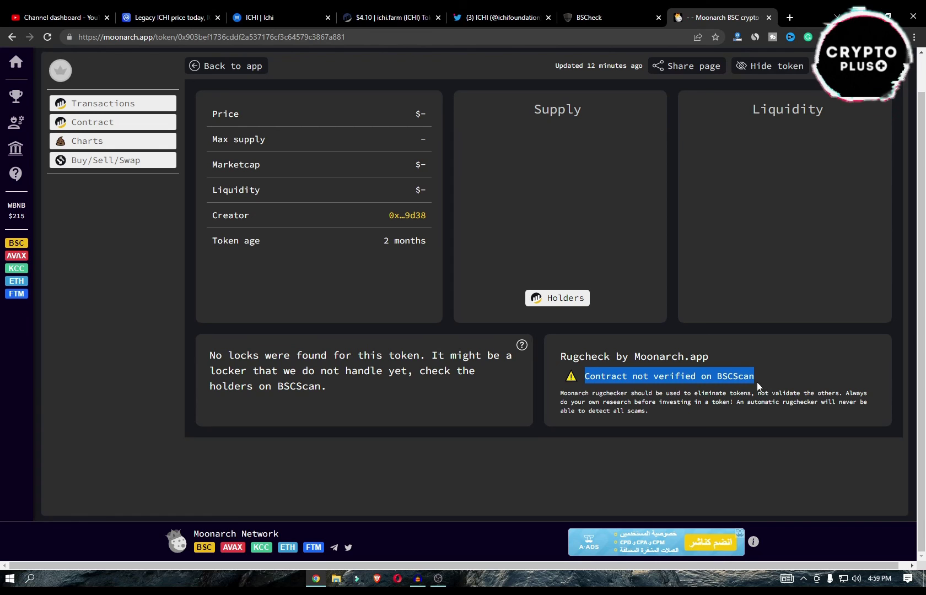